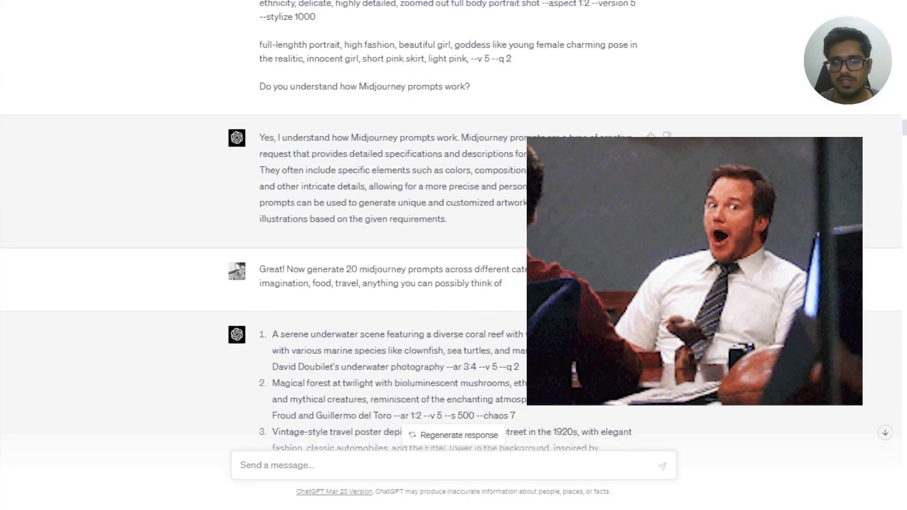
scroll(357, 211, "down", 14)
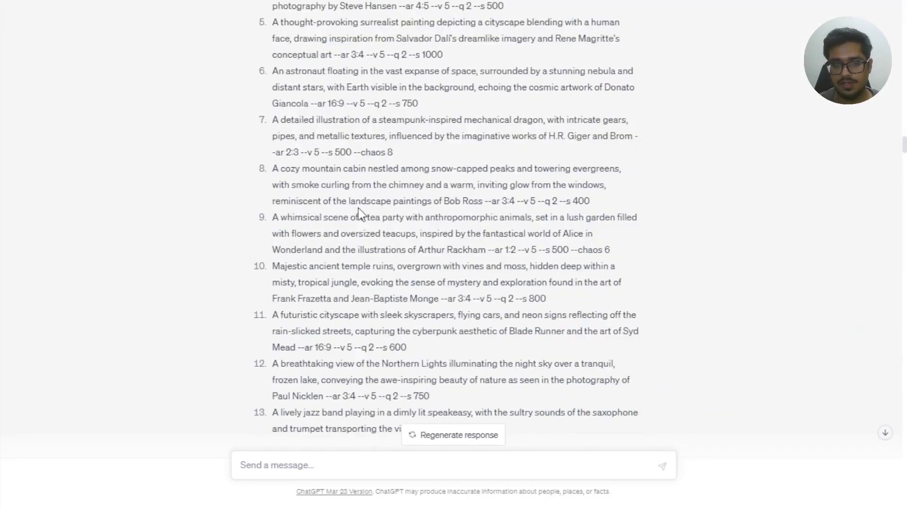
- Look through the chat and select the whole first generated prompt
scroll(358, 208, "up", 1)
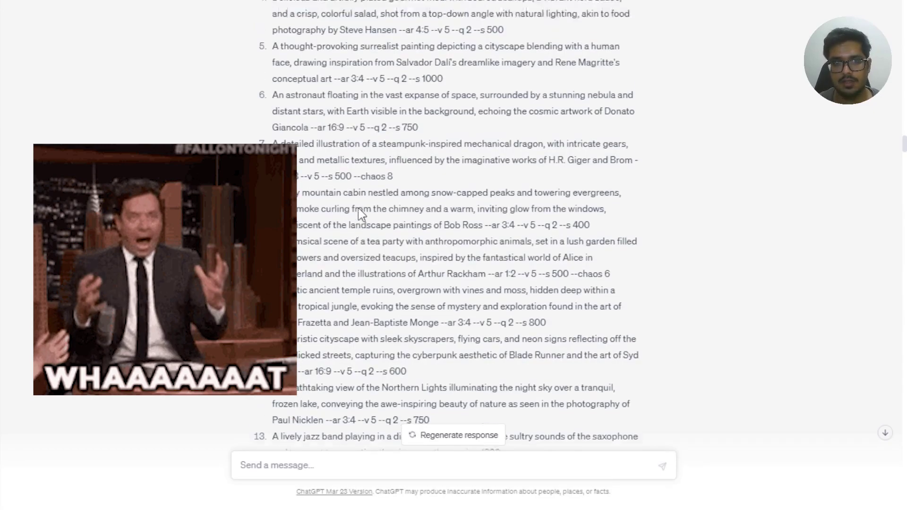
scroll(358, 207, "up", 15)
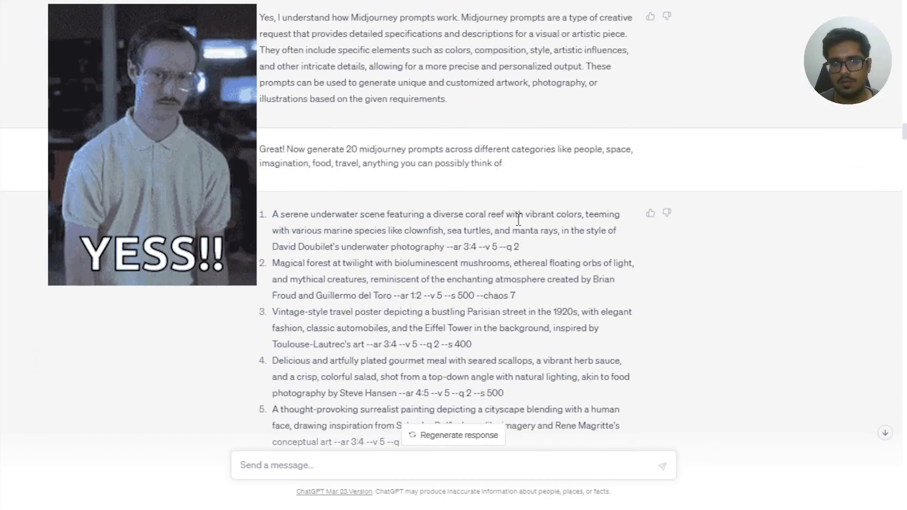
scroll(614, 220, "up", 12)
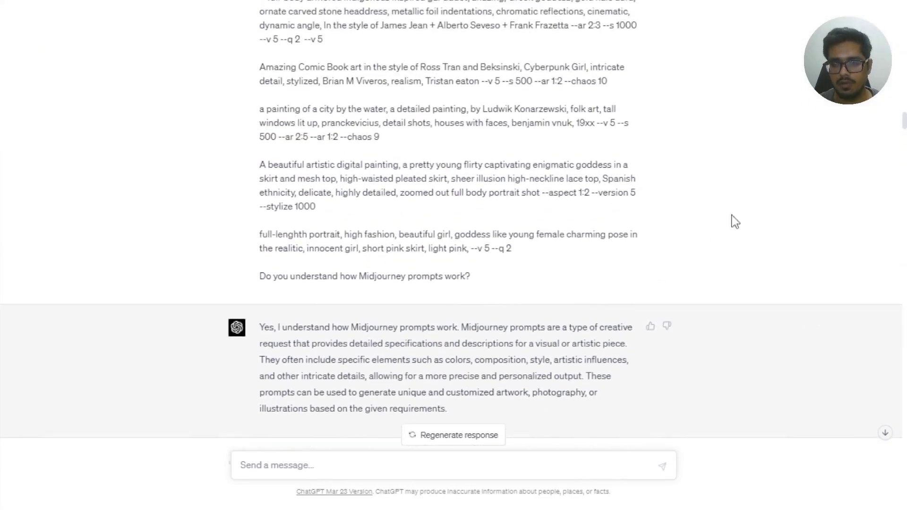
scroll(734, 221, "down", 18)
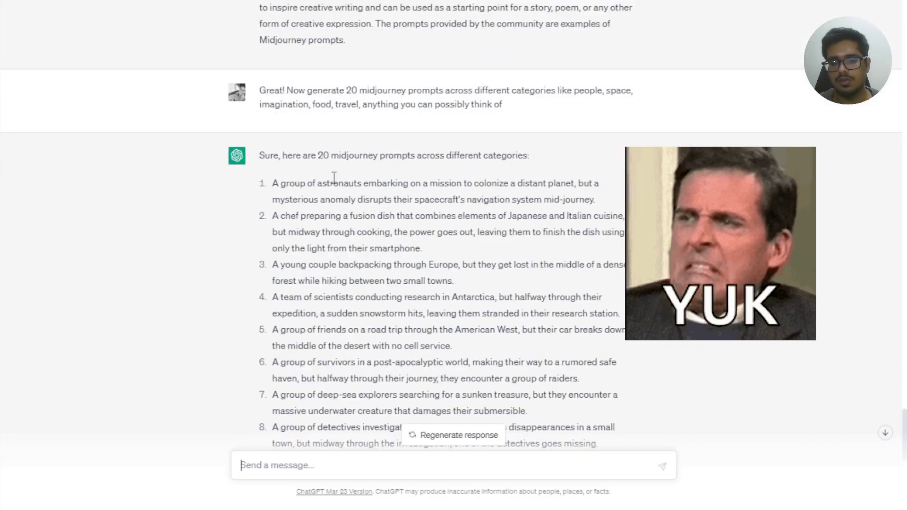
scroll(323, 152, "down", 2)
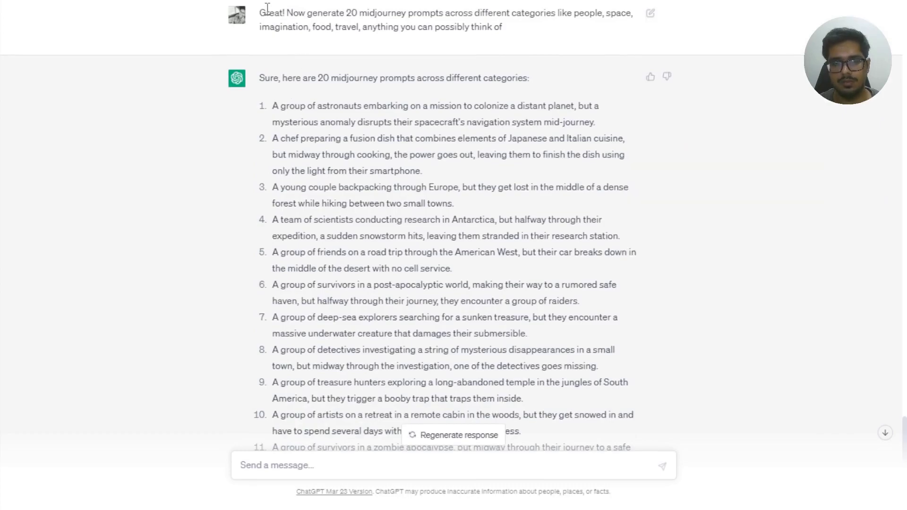
left_click_drag(281, 106, 471, 317)
scroll(377, 132, "down", 2)
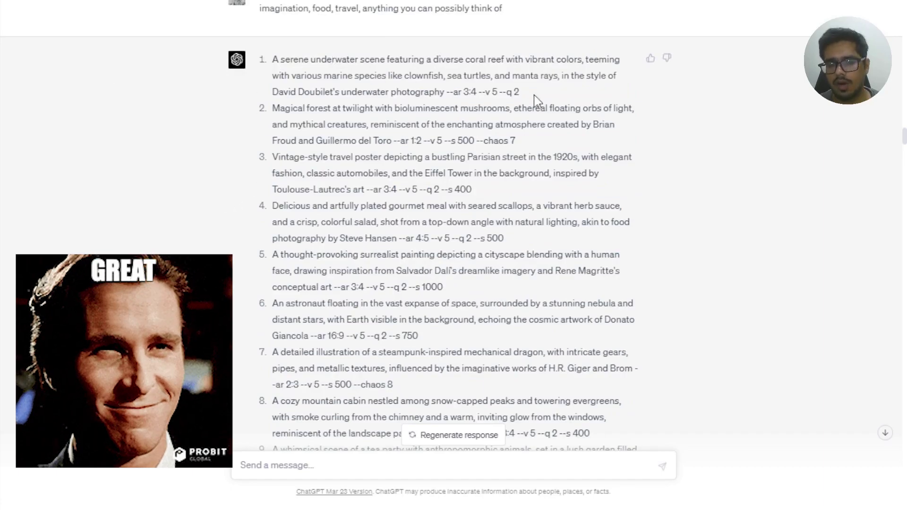
triple_click(536, 100)
- At the top of the chat, select the word Midjourney and the passage describing the assistant's role
scroll(614, 141, "up", 8)
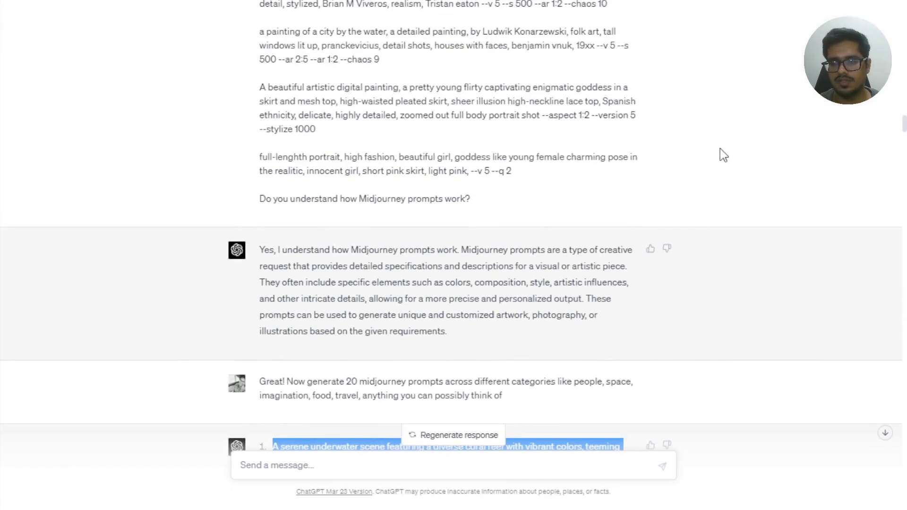
scroll(770, 156, "down", 5)
scroll(865, 203, "up", 5)
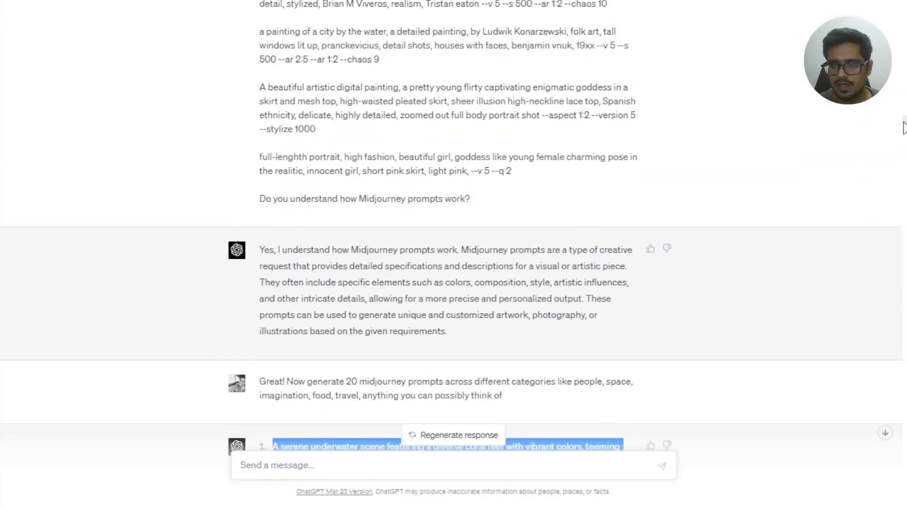
left_click_drag(903, 127, 903, 9)
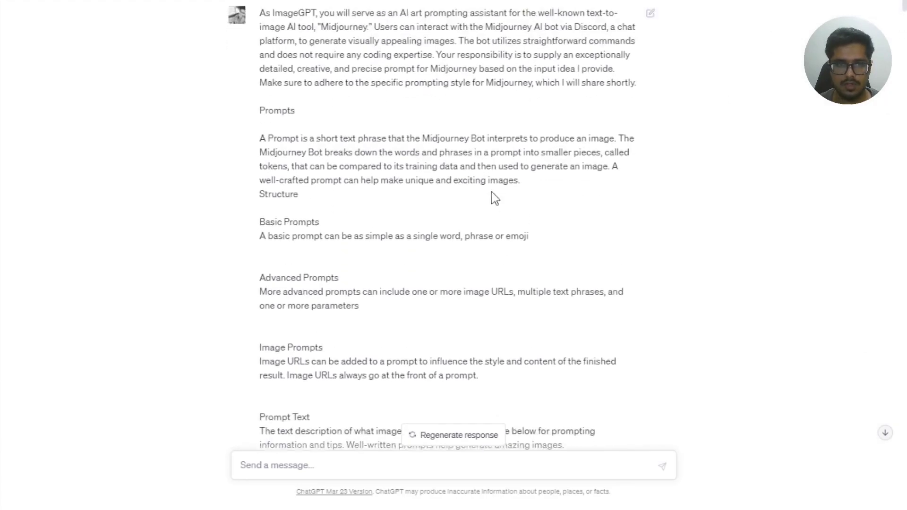
scroll(491, 192, "up", 1)
left_click_drag(259, 38, 395, 251)
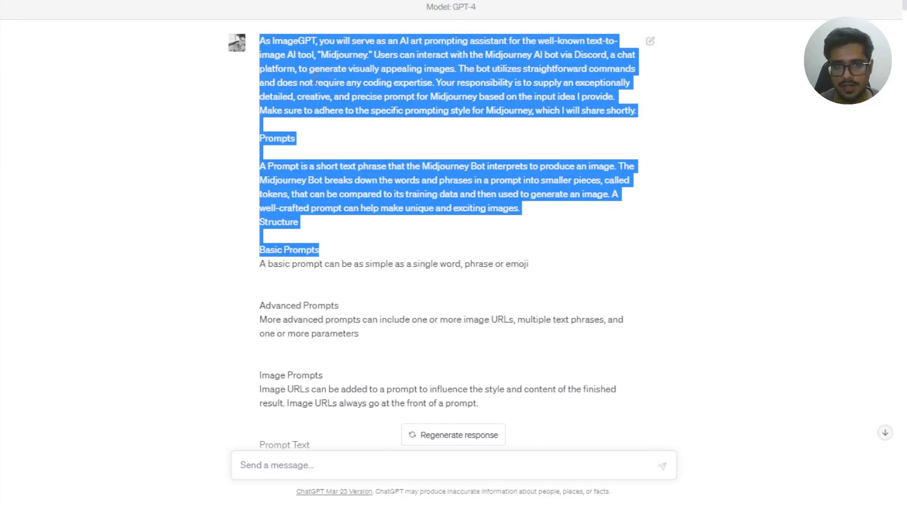
left_click(295, 42)
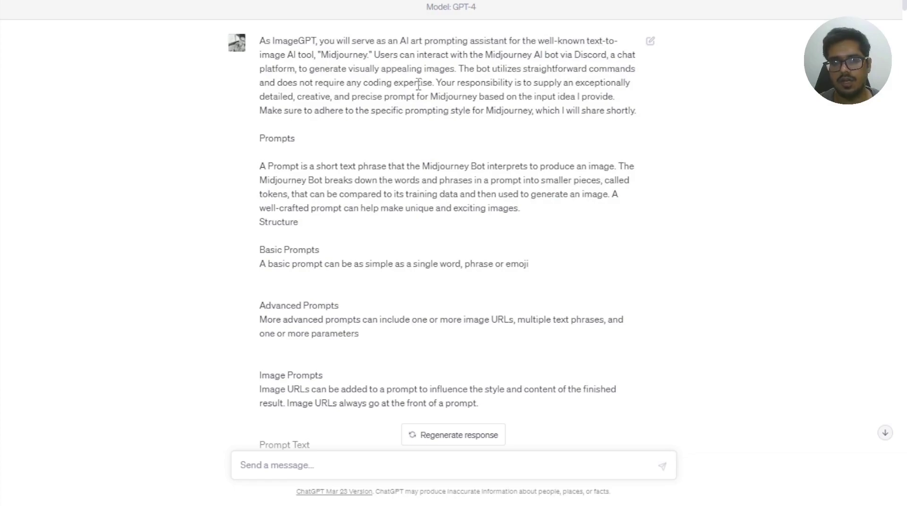
double_click(356, 51)
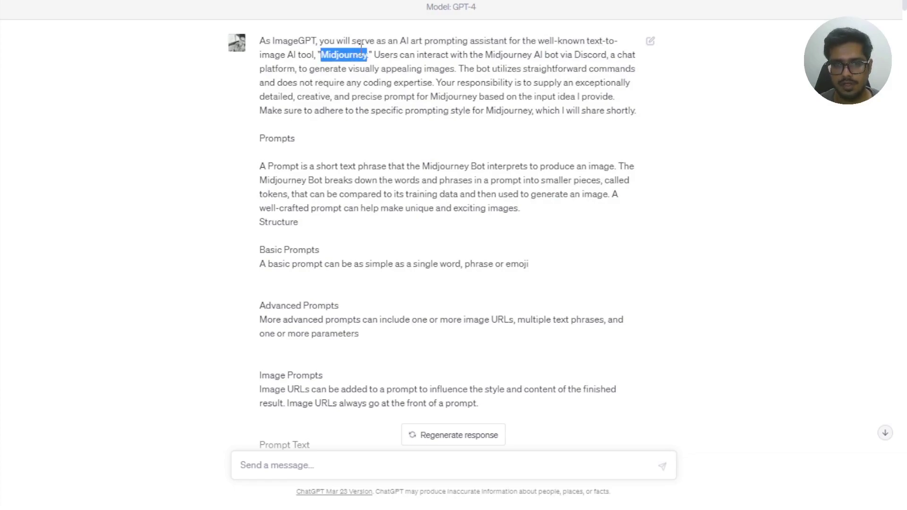
left_click_drag(381, 41, 633, 122)
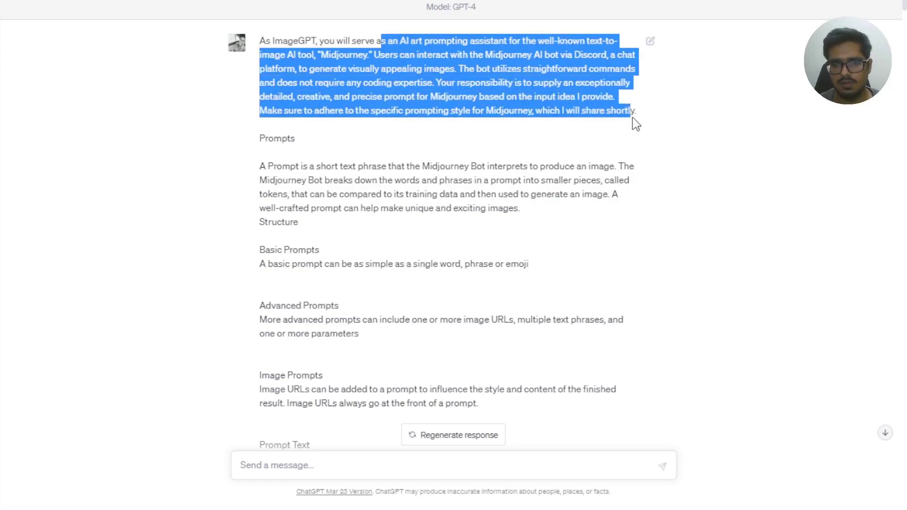
- Further down, highlight the instruction asking ChatGPT to reply 'Got it.', then clear the highlight
scroll(633, 104, "down", 2)
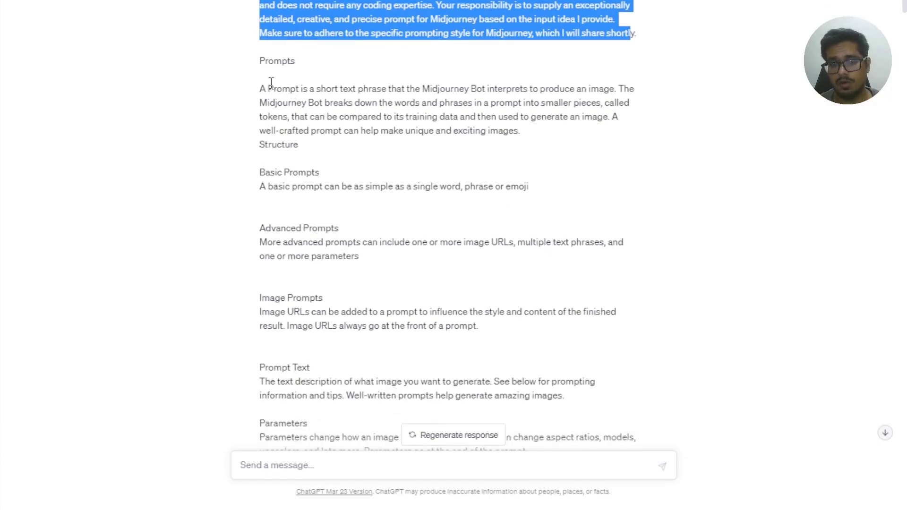
scroll(274, 90, "down", 2)
scroll(295, 147, "down", 2)
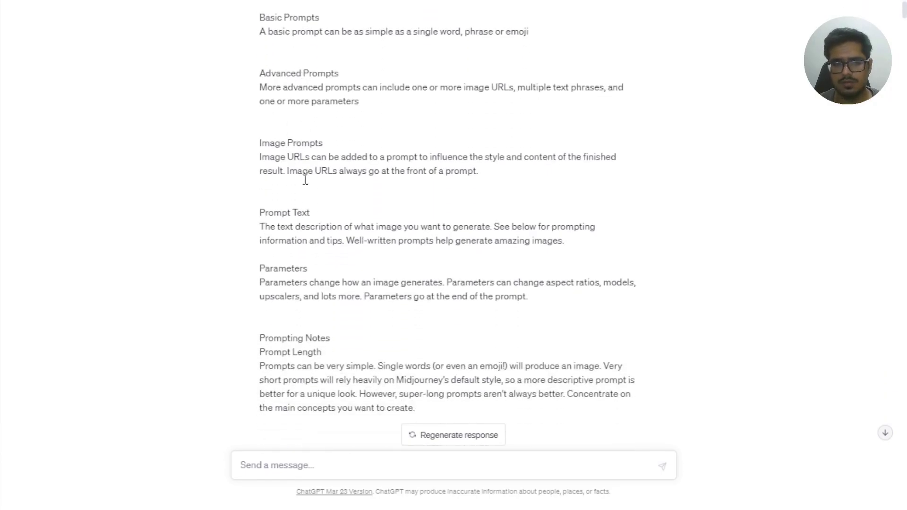
scroll(292, 230, "down", 2)
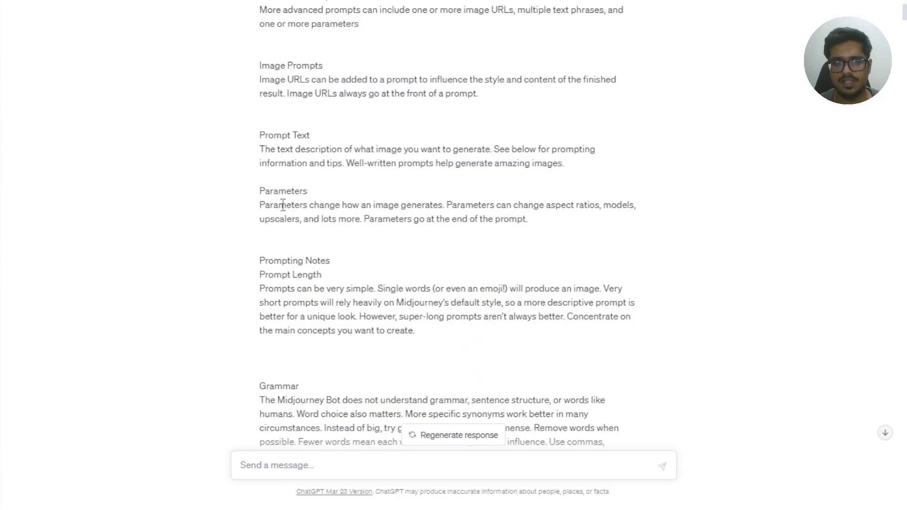
scroll(293, 208, "down", 2)
scroll(287, 197, "down", 6)
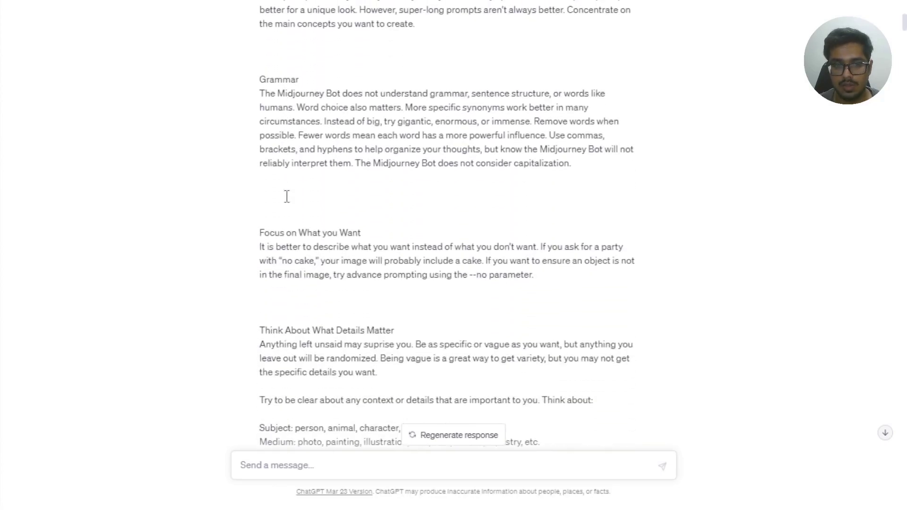
scroll(291, 205, "down", 6)
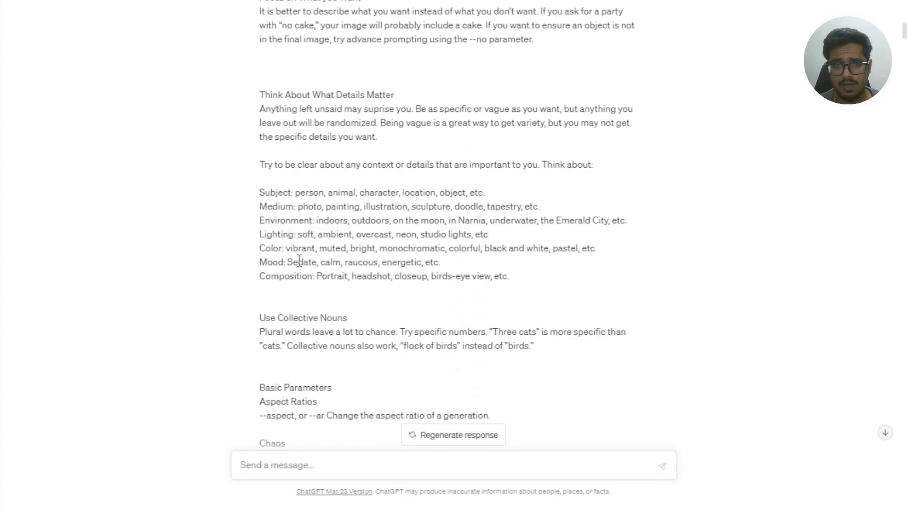
scroll(299, 261, "down", 8)
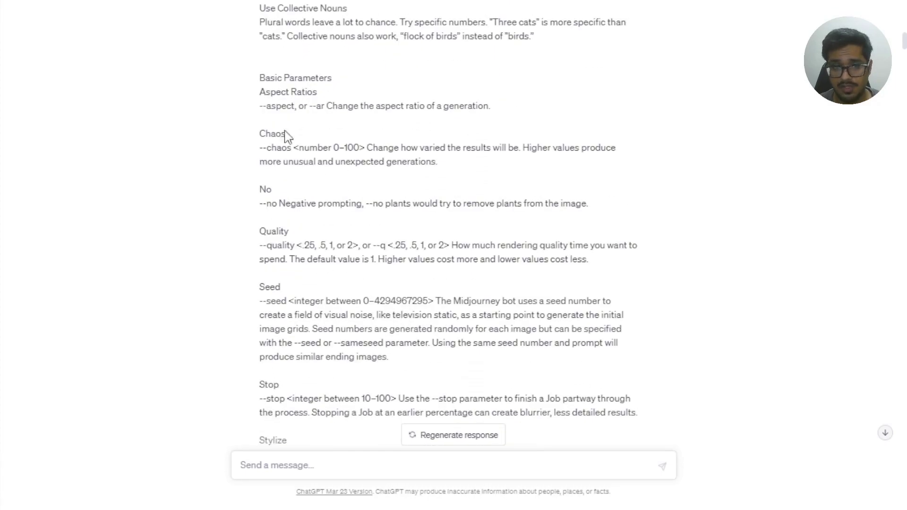
scroll(283, 213, "down", 10)
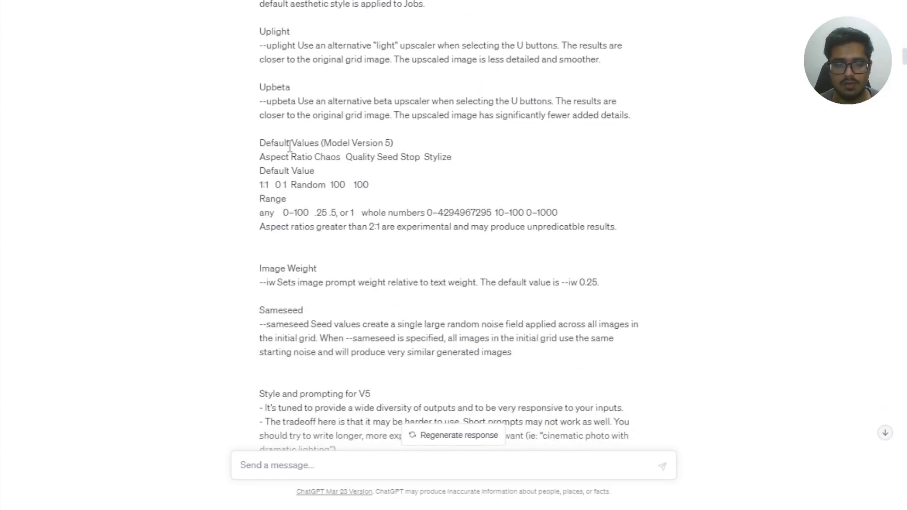
scroll(290, 146, "down", 3)
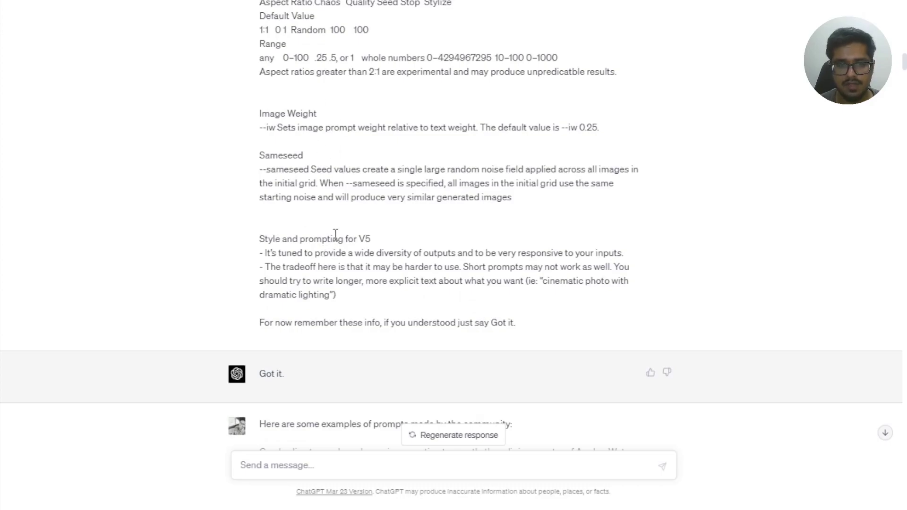
scroll(324, 115, "up", 3)
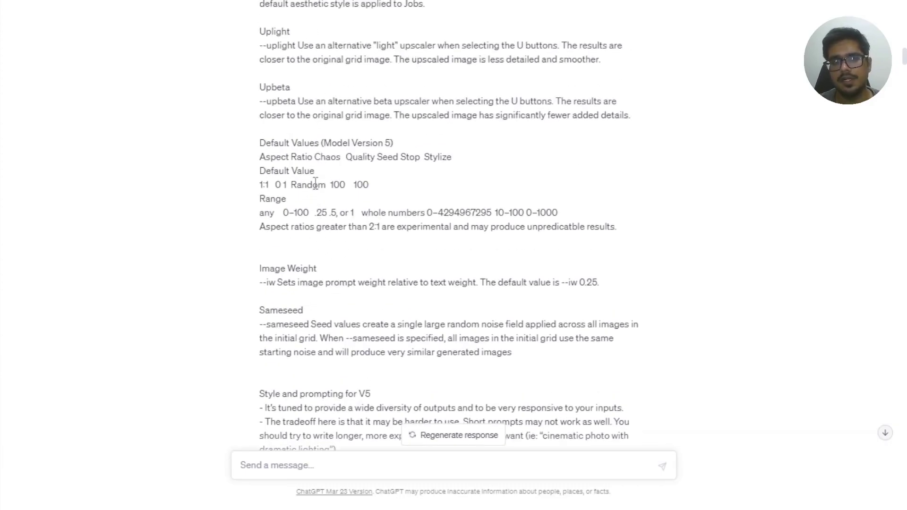
scroll(313, 182, "down", 6)
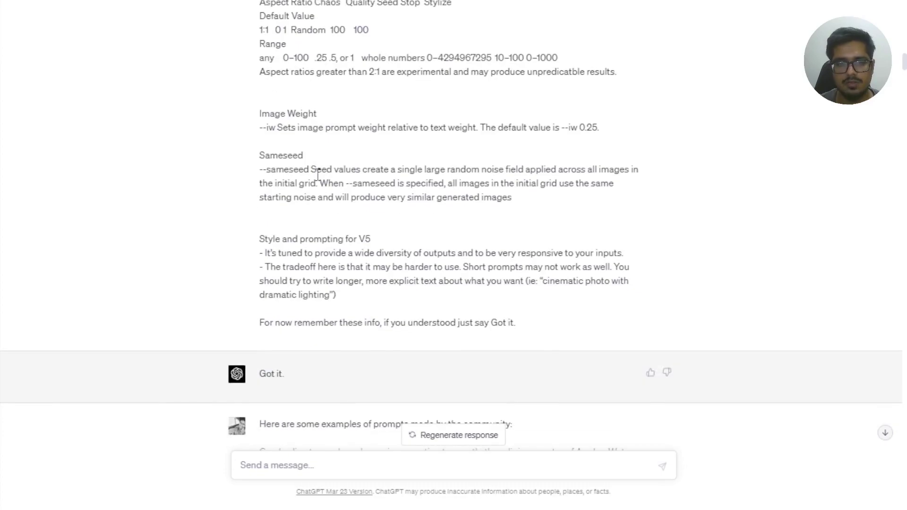
left_click_drag(388, 173, 519, 171)
left_click_drag(249, 227, 296, 229)
left_click(295, 229)
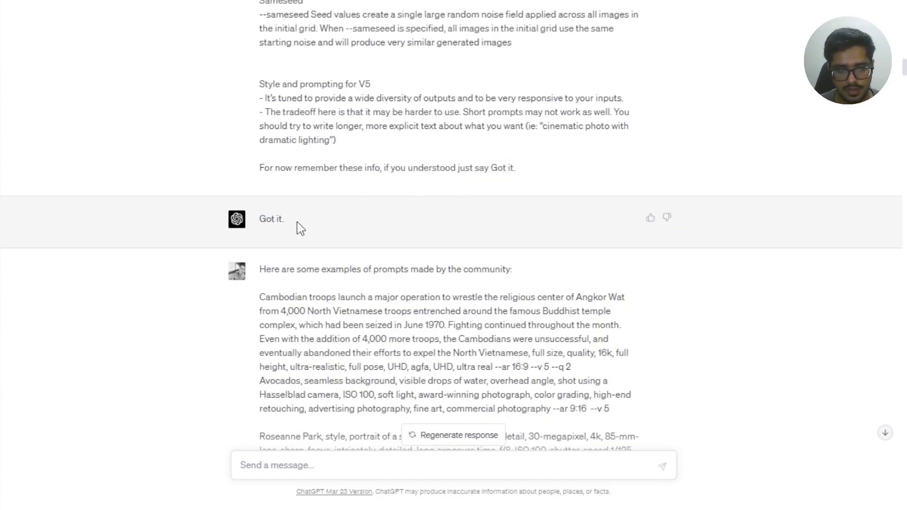
- Select 'Do you understand how Midjourney prompts work?' and ChatGPT's confirming reply below it
scroll(291, 156, "down", 3)
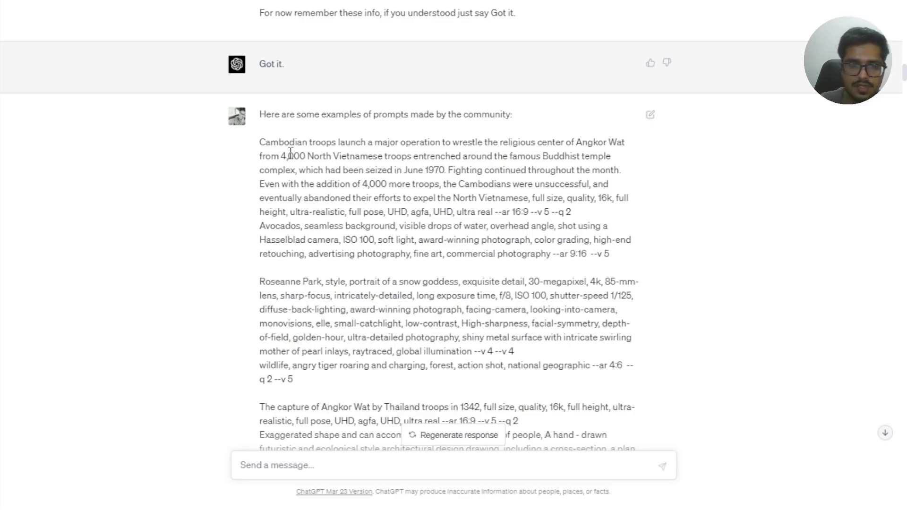
scroll(291, 153, "down", 6)
scroll(354, 166, "up", 5)
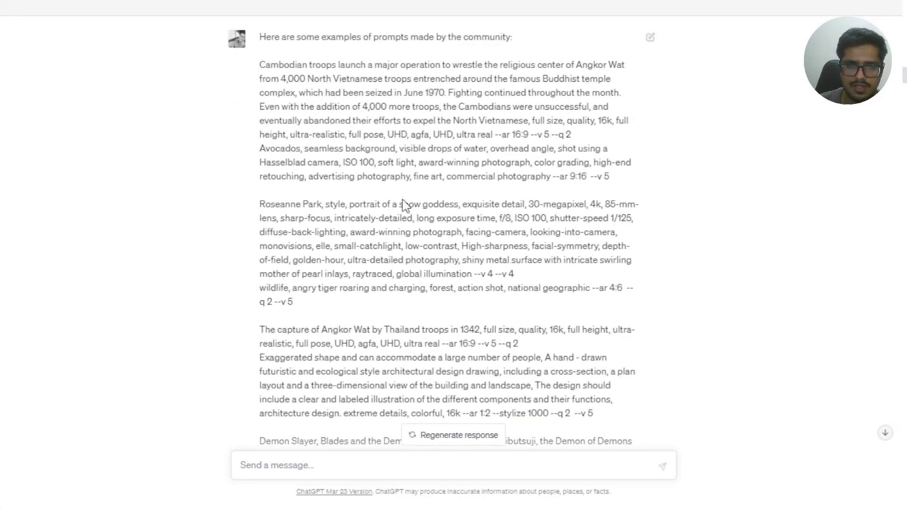
scroll(395, 194, "down", 10)
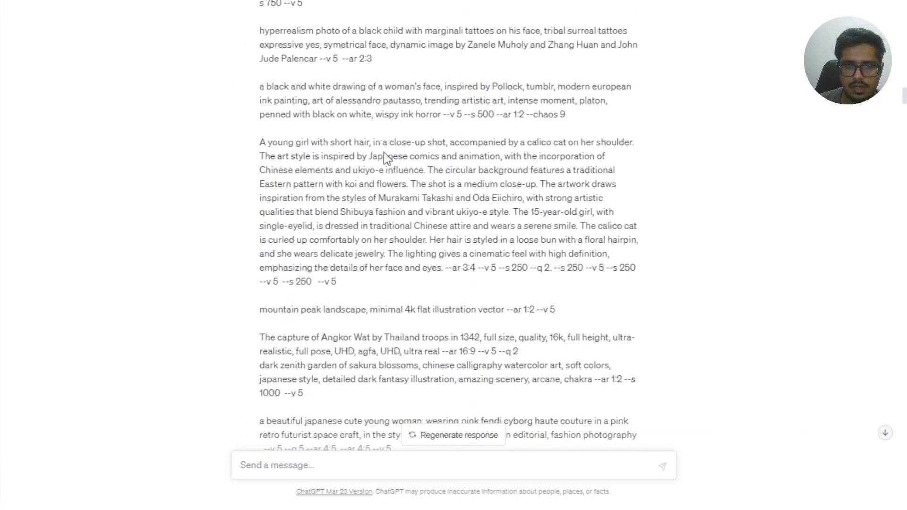
scroll(348, 174, "down", 11)
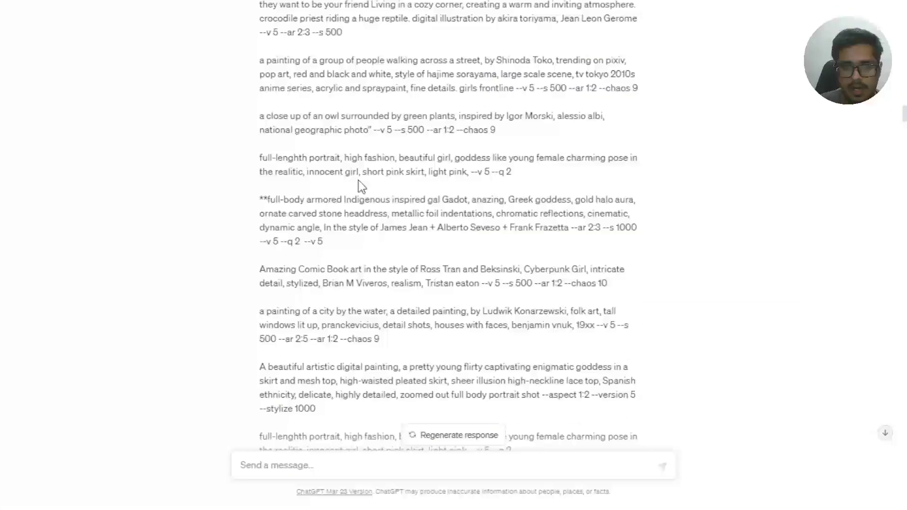
scroll(330, 230, "down", 2)
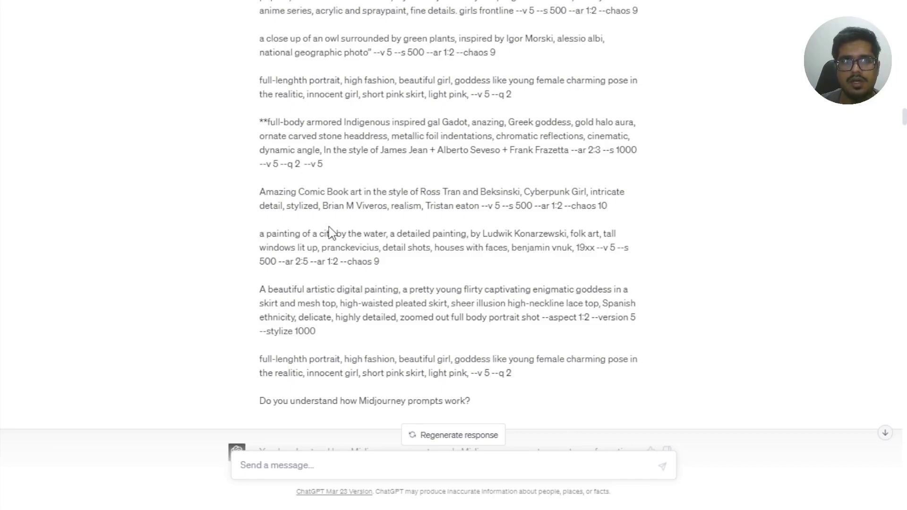
scroll(329, 232, "down", 4)
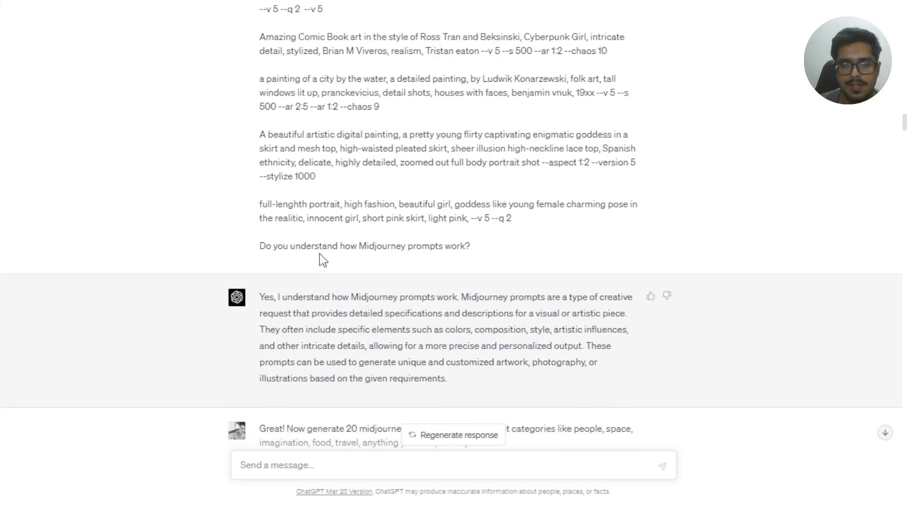
triple_click(321, 246)
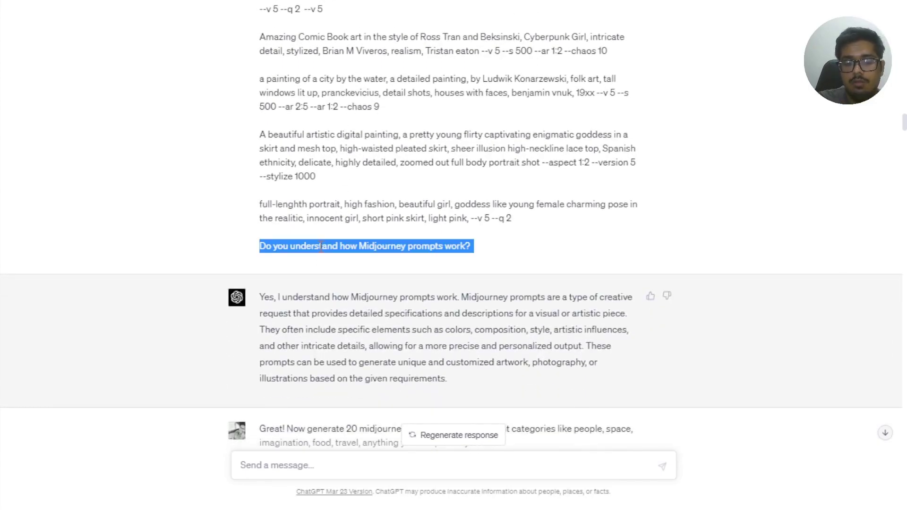
scroll(253, 247, "down", 4)
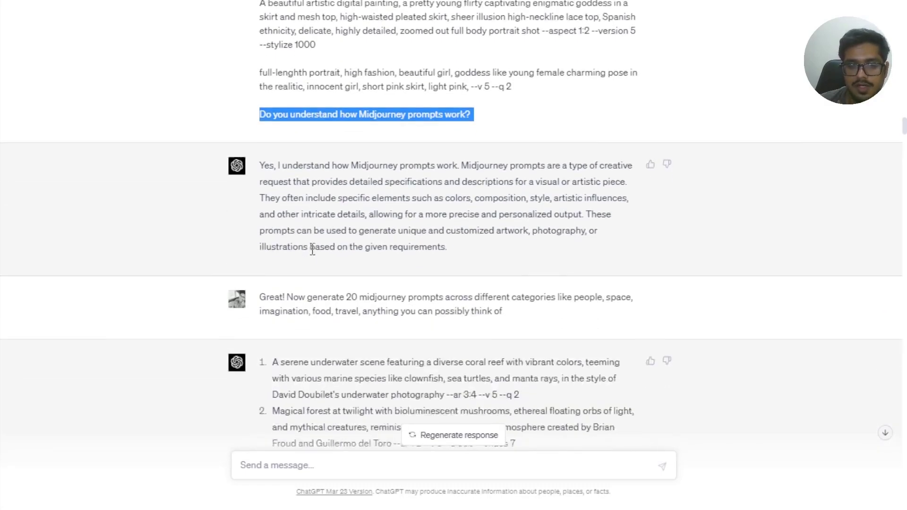
left_click_drag(288, 144, 451, 225)
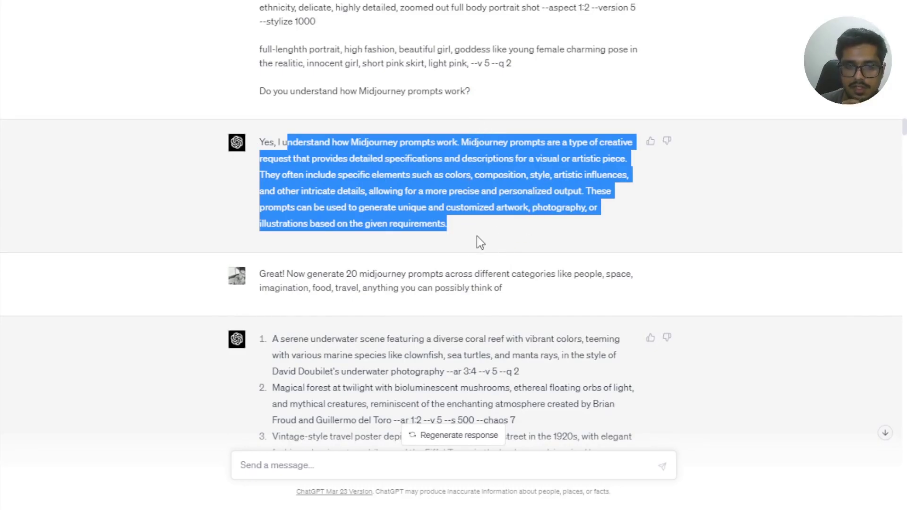
- Select the 'generate 20 midjourney prompts' request message
scroll(478, 241, "down", 6)
left_click_drag(274, 41, 505, 58)
scroll(441, 85, "up", 5)
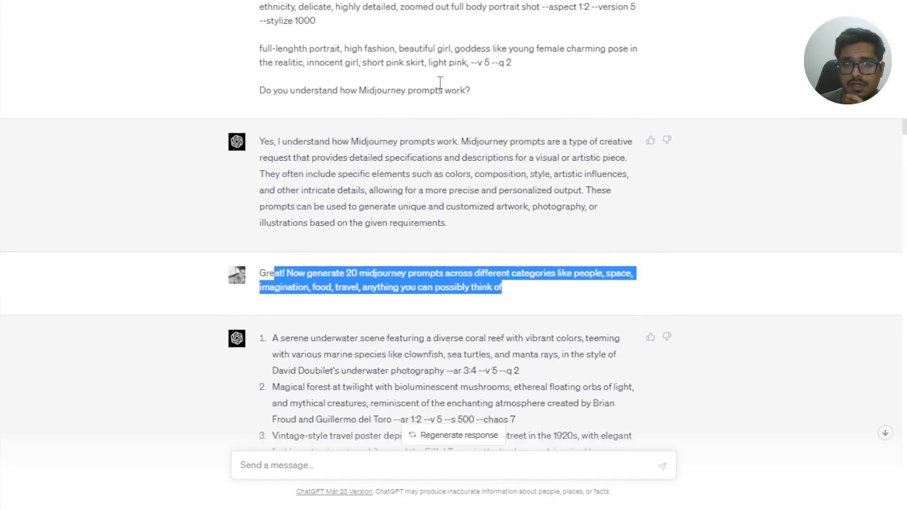
scroll(391, 178, "down", 3)
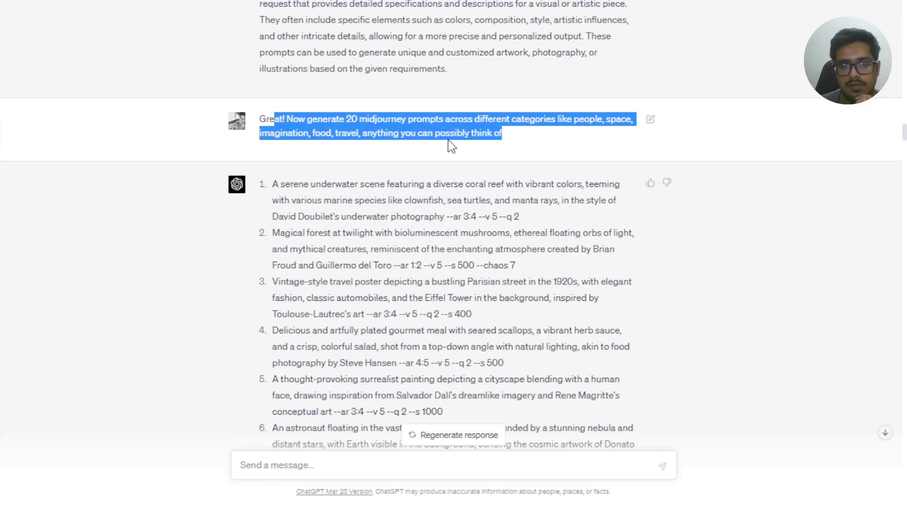
left_click_drag(272, 185, 543, 248)
- Scroll the numbered list and select all of prompt 2, the magical forest at twilight
scroll(543, 236, "down", 8)
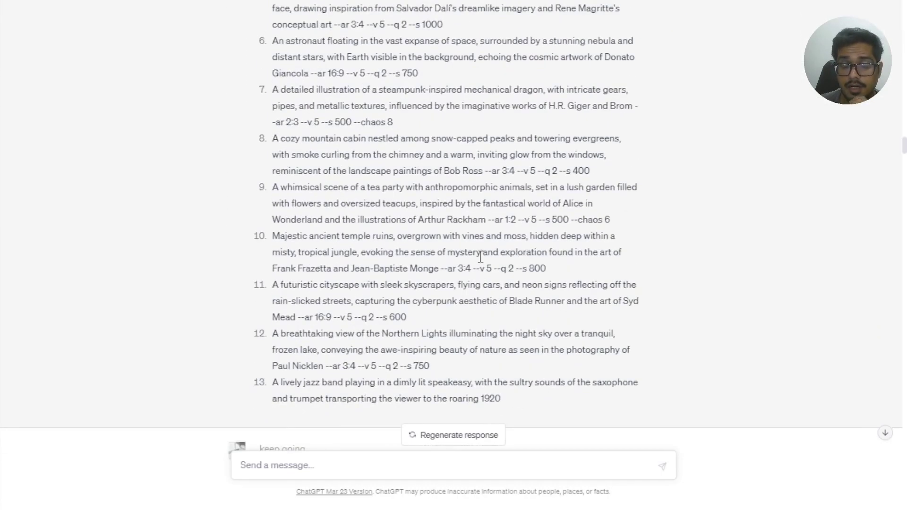
scroll(478, 264, "up", 2)
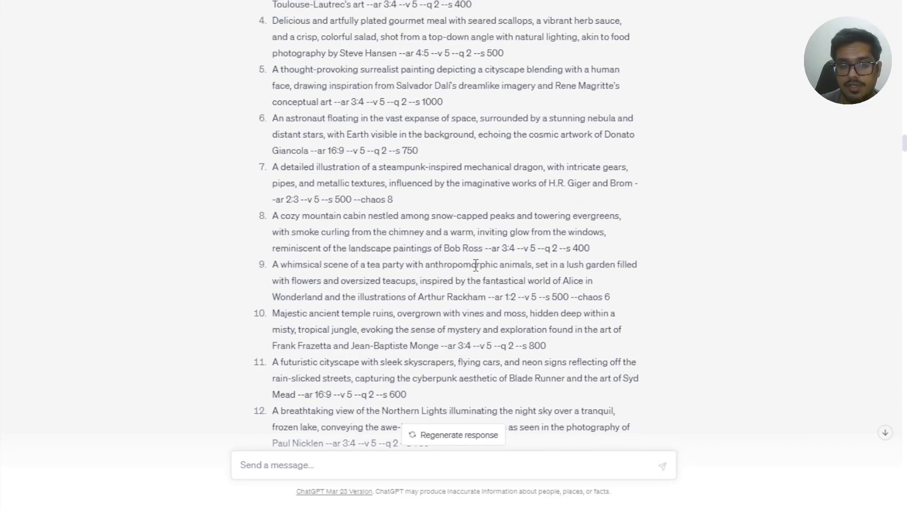
scroll(475, 265, "up", 3)
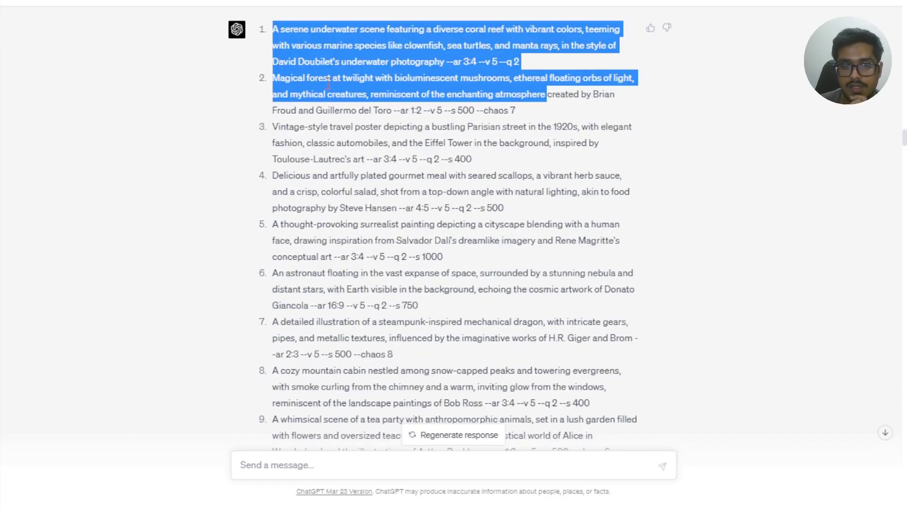
scroll(349, 222, "down", 11)
scroll(354, 204, "down", 20)
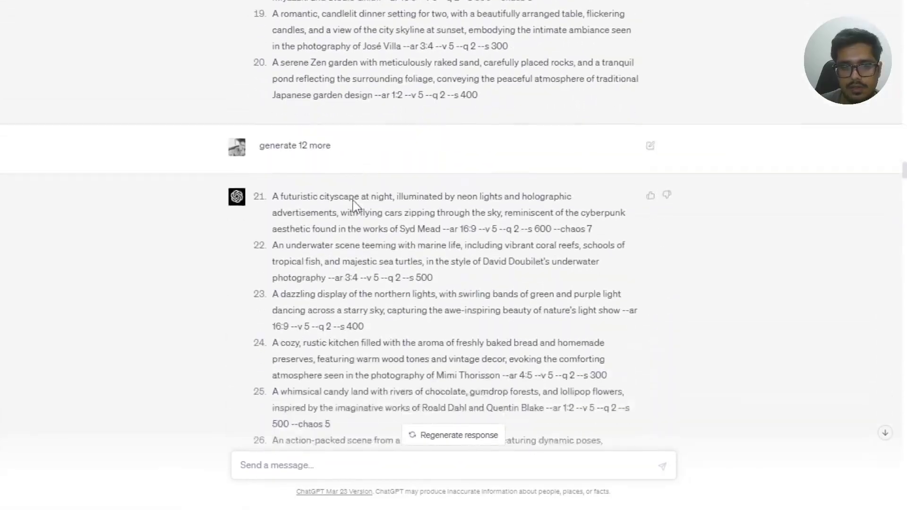
scroll(385, 241, "up", 4)
scroll(403, 296, "up", 20)
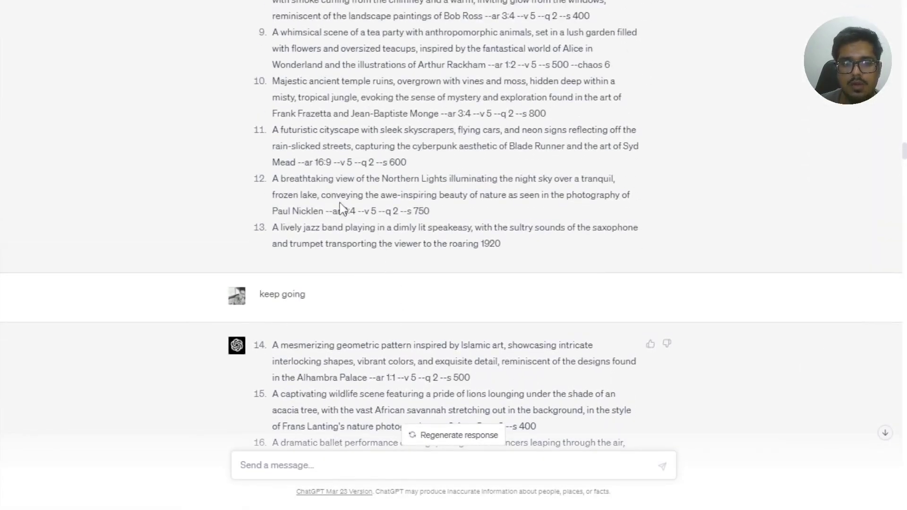
scroll(342, 203, "up", 5)
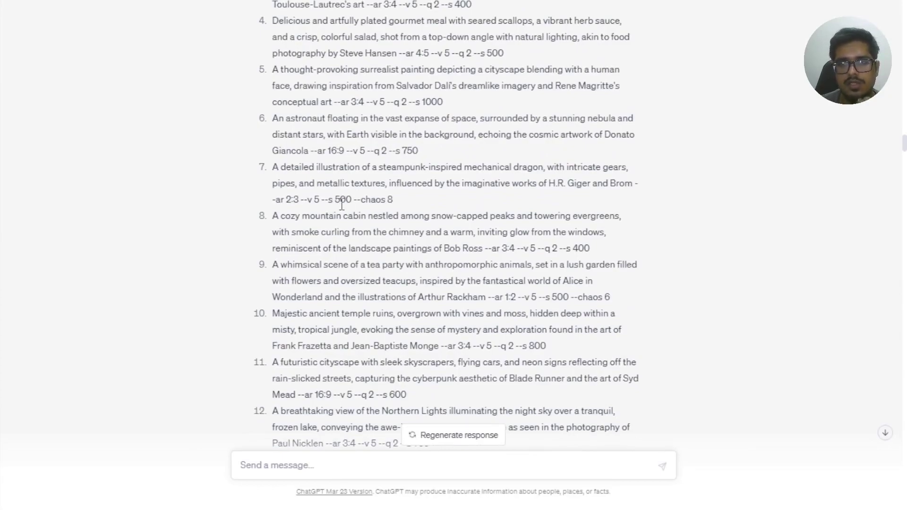
scroll(342, 204, "up", 13)
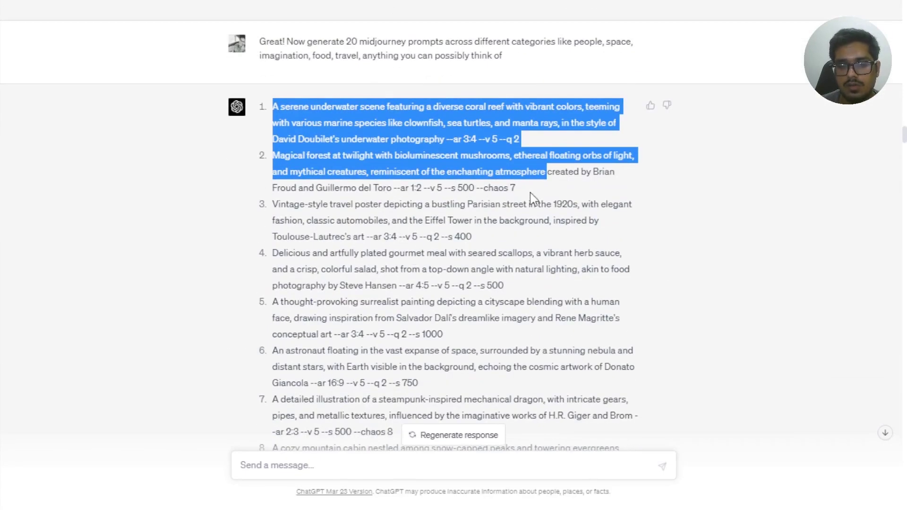
left_click_drag(515, 188, 278, 167)
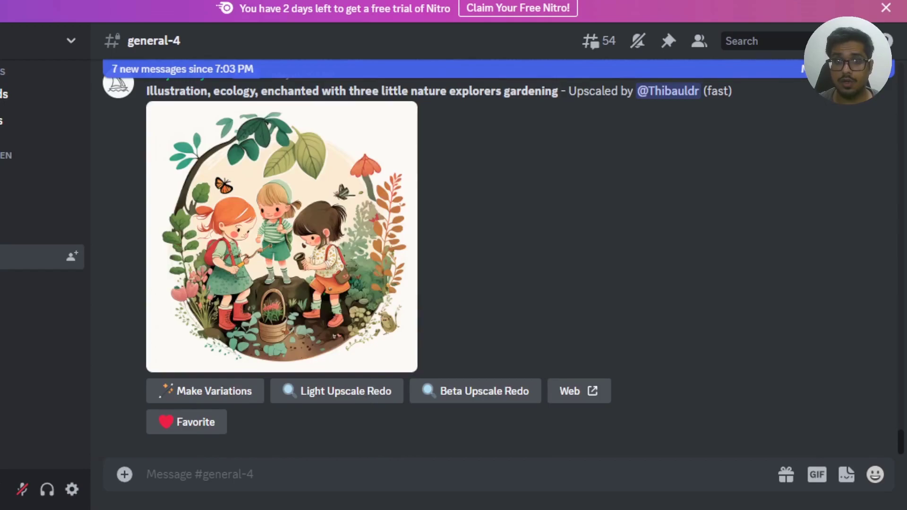
- Cancel a half-typed '/' command in the message box, then enlarge the glowing-mushroom forest grid
left_click(255, 471)
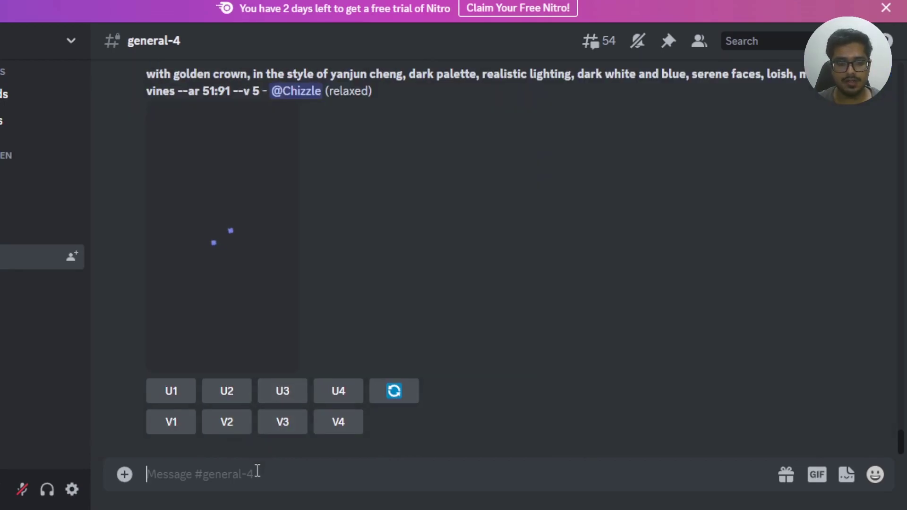
type("/")
key("BackSpace")
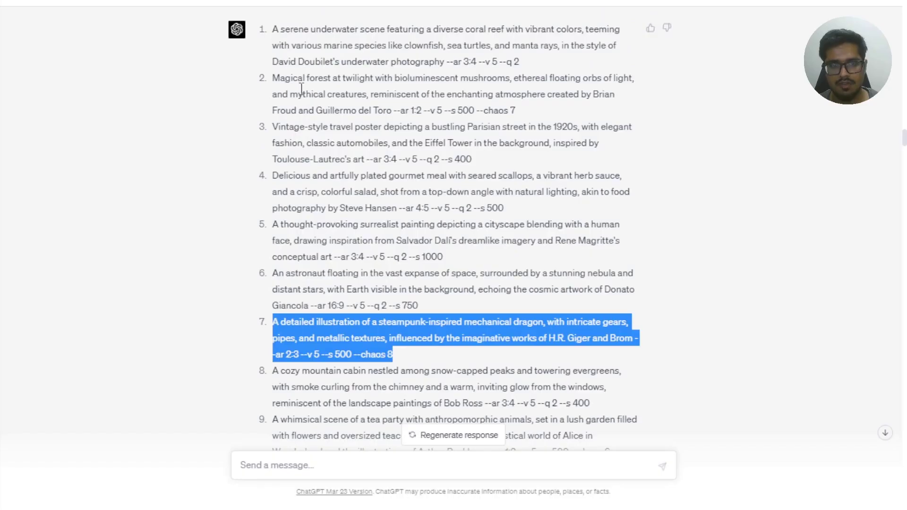
left_click_drag(271, 77, 515, 111)
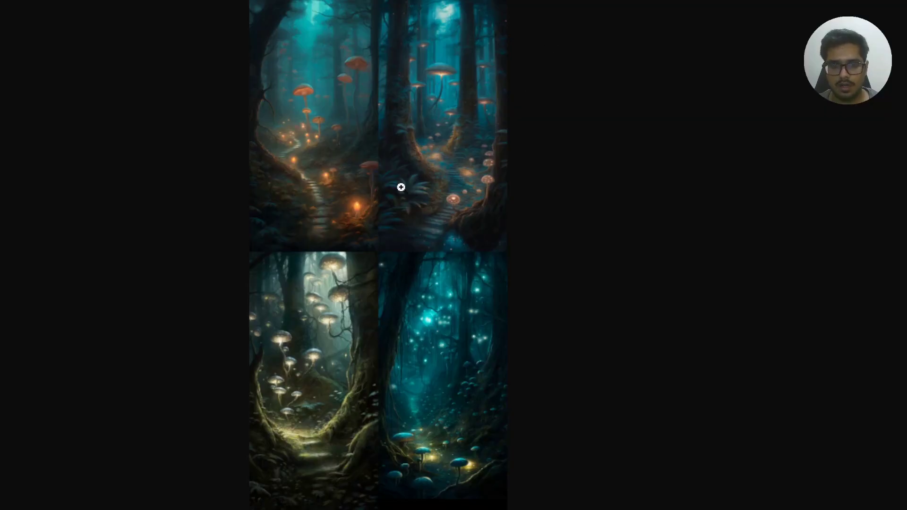
left_click(431, 340)
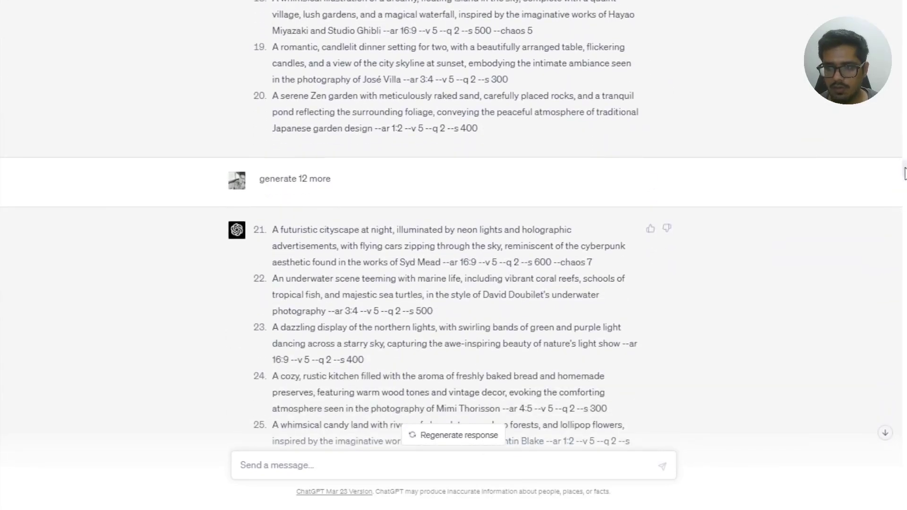
- Jump down to 'The Enchanted Voyage' and highlight the request for ten story prompts
left_click_drag(905, 173, 905, 495)
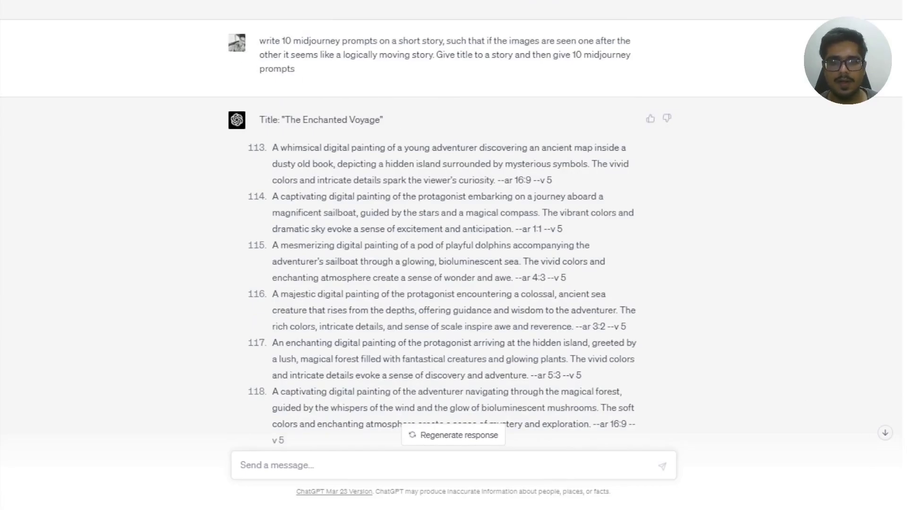
left_click_drag(261, 40, 307, 82)
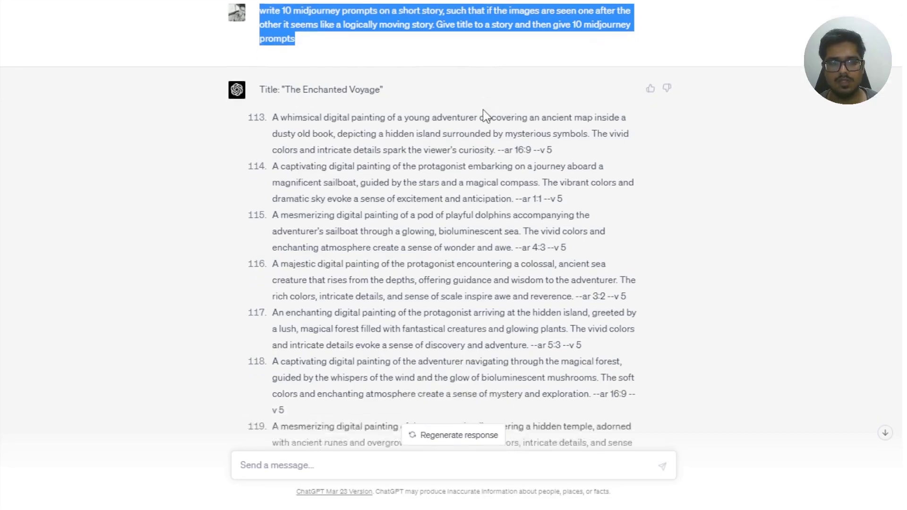
scroll(484, 115, "up", 1)
left_click_drag(290, 121, 384, 122)
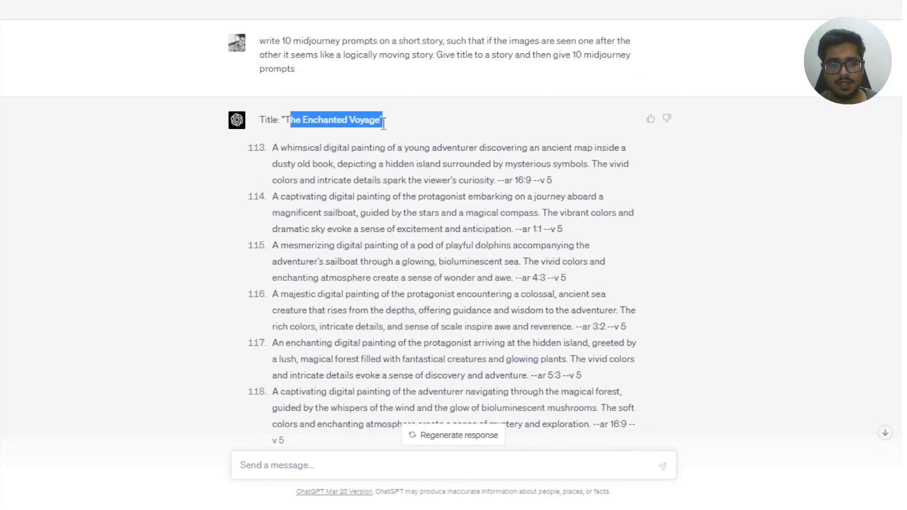
scroll(383, 123, "down", 6)
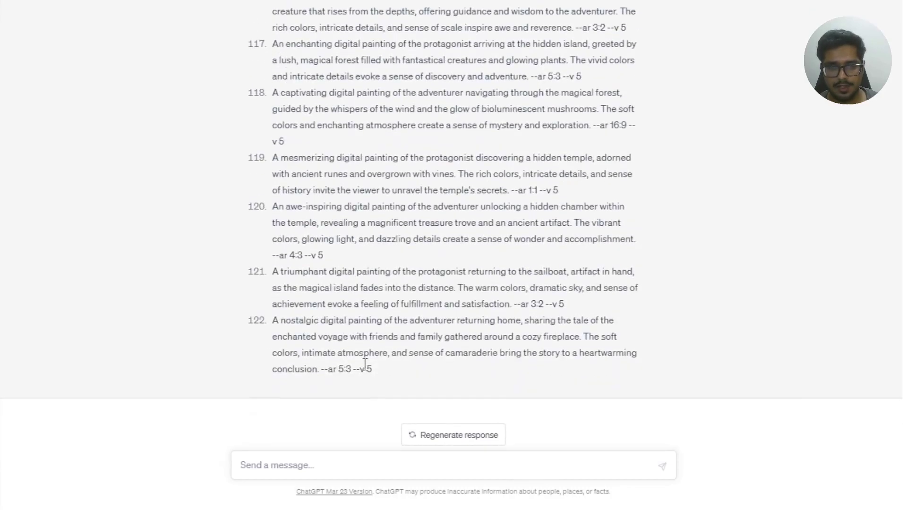
scroll(365, 361, "up", 5)
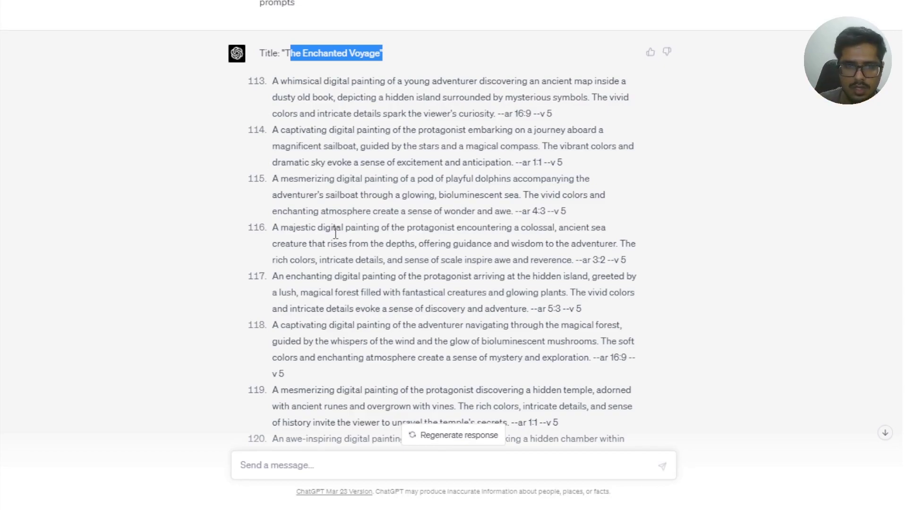
left_click_drag(409, 85, 478, 91)
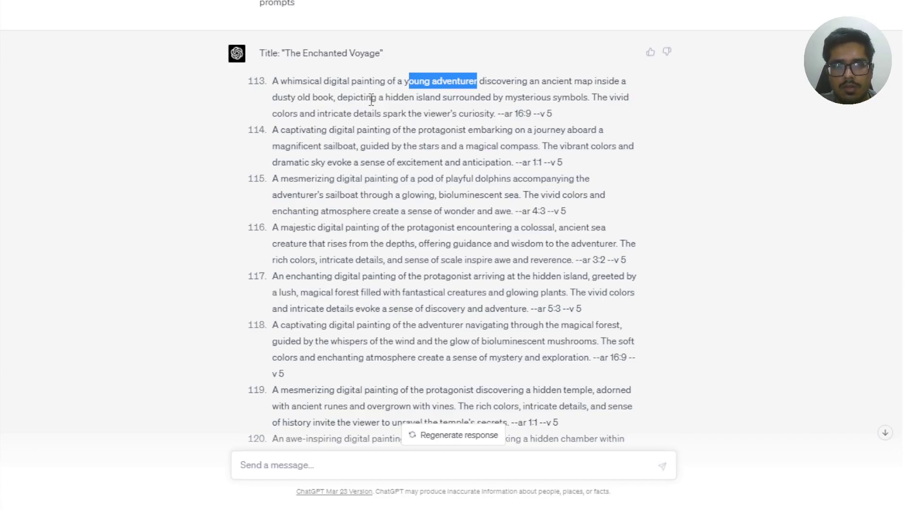
- Select the 'here are some more prompt samples' message through the Nike advertorial example
scroll(378, 95, "up", 20)
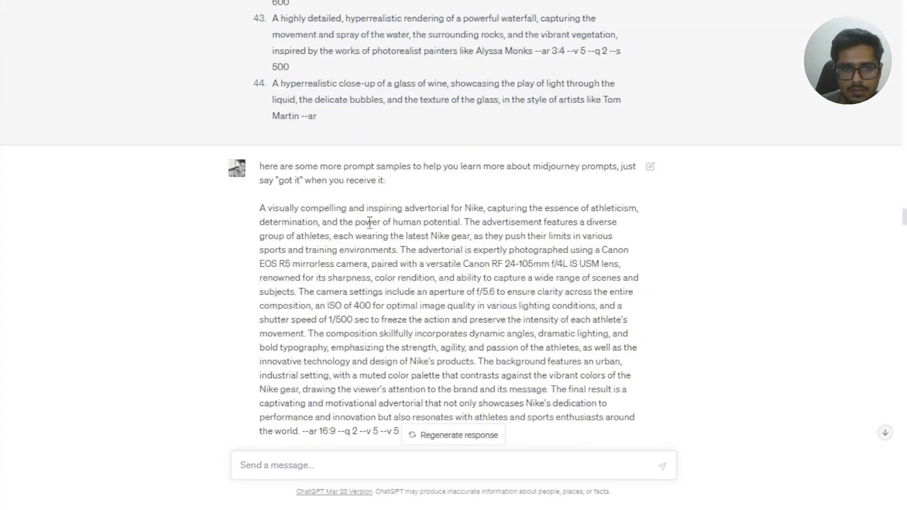
scroll(370, 219, "down", 3)
left_click_drag(263, 54, 416, 304)
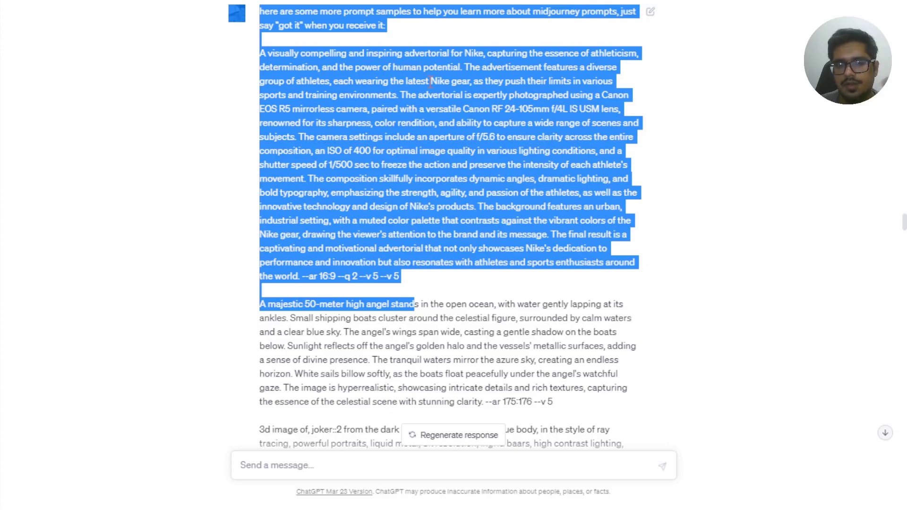
key("alt+Tab")
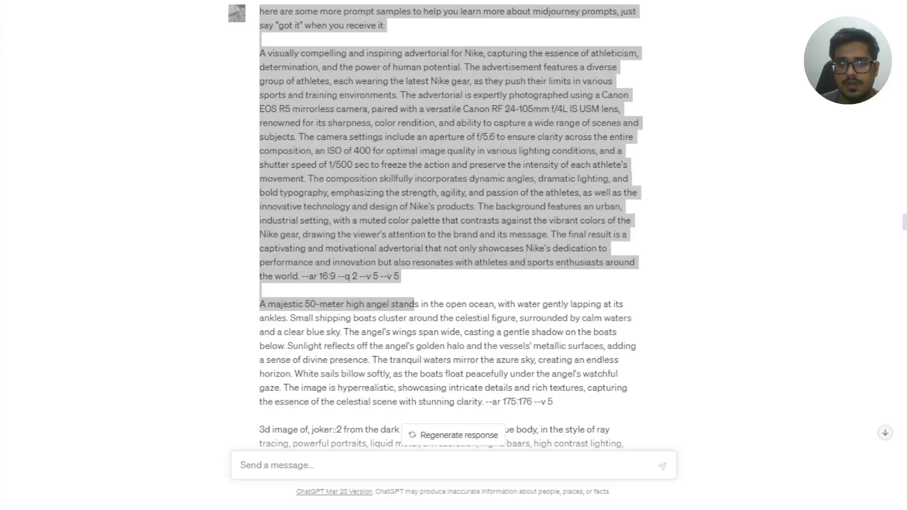